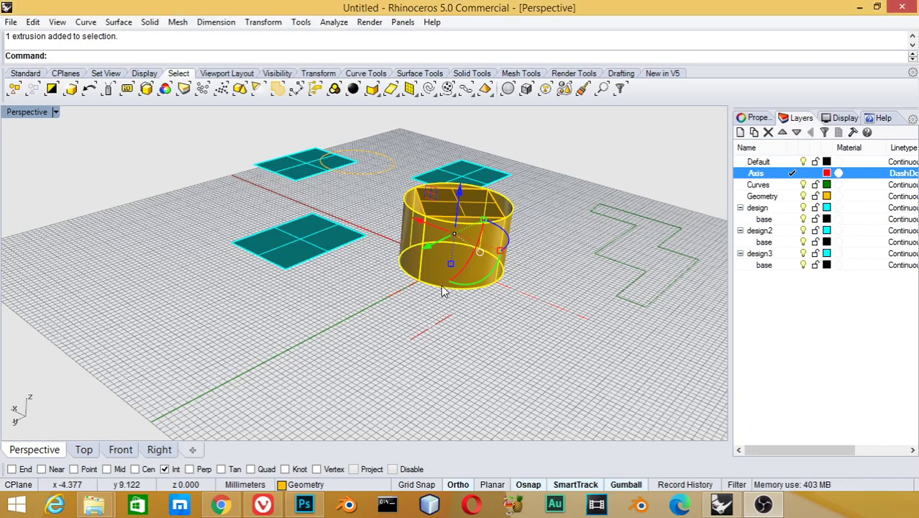
- Drag the cylinder to several spots on the grid, then undo it back to centre
mouse_move(425, 280)
left_mouse_down()
mouse_move(4, 329)
mouse_move(200, 347)
left_mouse_up()
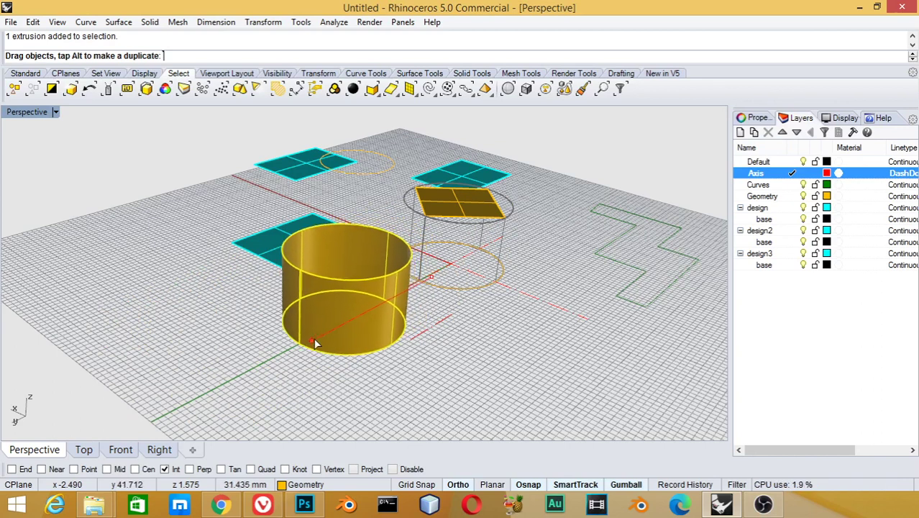
mouse_move(200, 348)
left_mouse_down()
mouse_move(251, 383)
mouse_move(197, 411)
left_mouse_up()
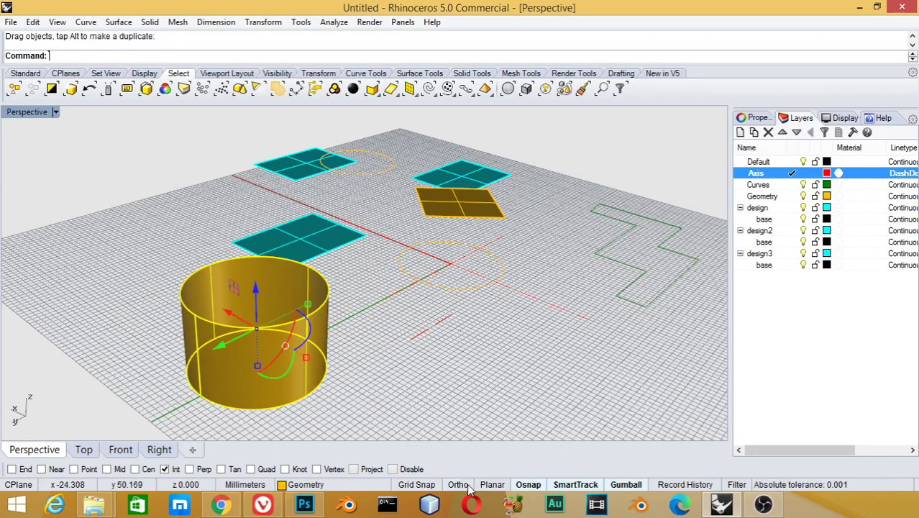
mouse_move(284, 384)
left_mouse_down()
mouse_move(110, 249)
mouse_move(566, 355)
left_mouse_up()
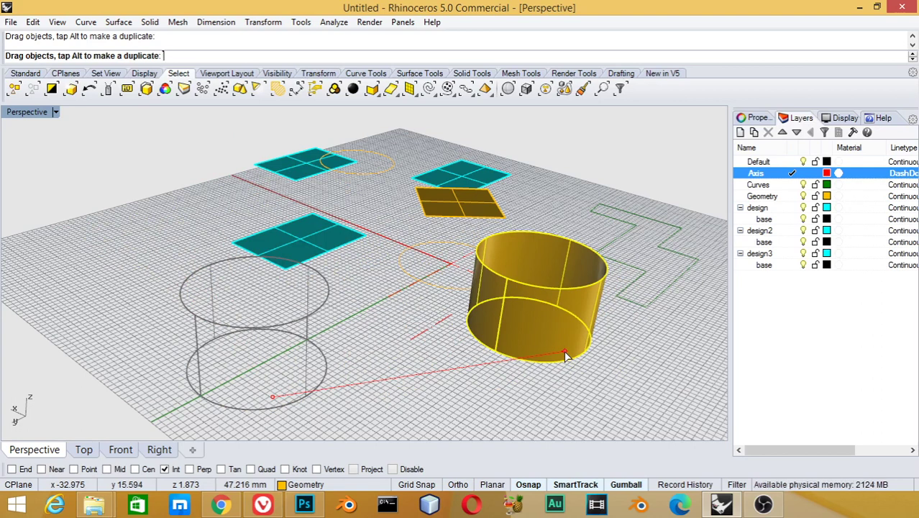
mouse_move(565, 355)
left_mouse_down()
mouse_move(582, 346)
mouse_move(574, 377)
mouse_move(130, 268)
mouse_move(353, 207)
mouse_move(131, 310)
left_mouse_up()
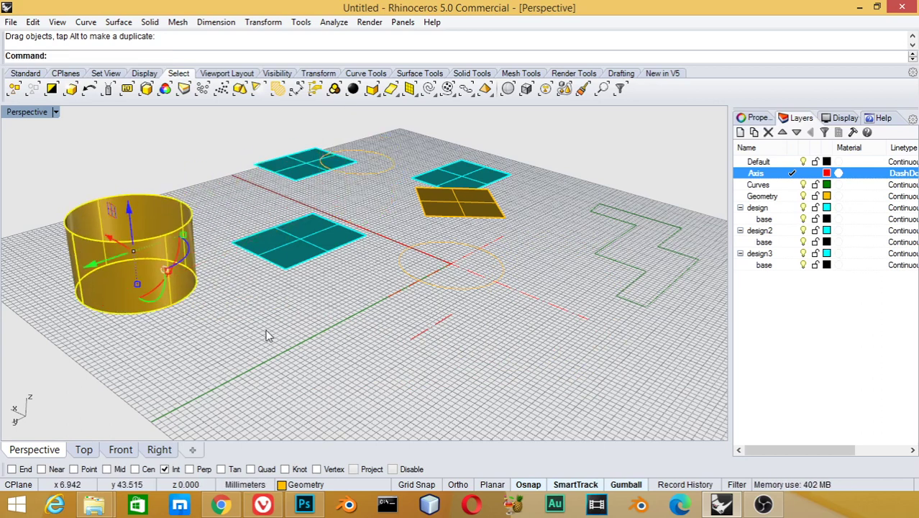
key("ctrl+z")
key("ctrl+z")
key("ctrl+z")
key("ctrl+z")
key("ctrl+z")
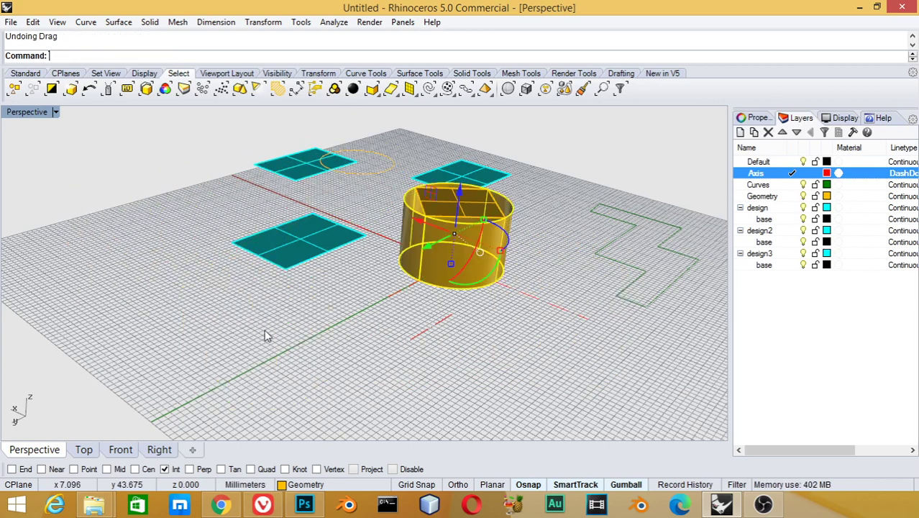
- Reselect the extrusion from the overlapping objects and enable the Cen object snap
key("Escape")
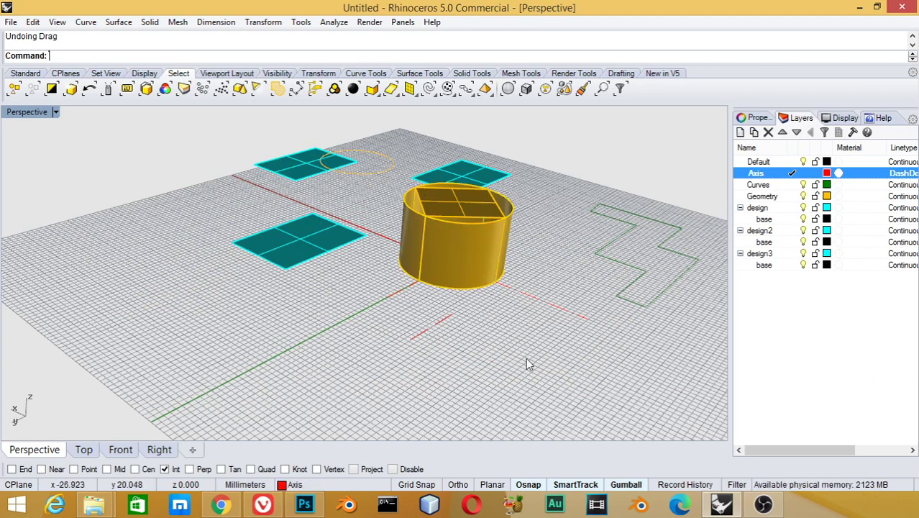
left_click(480, 294)
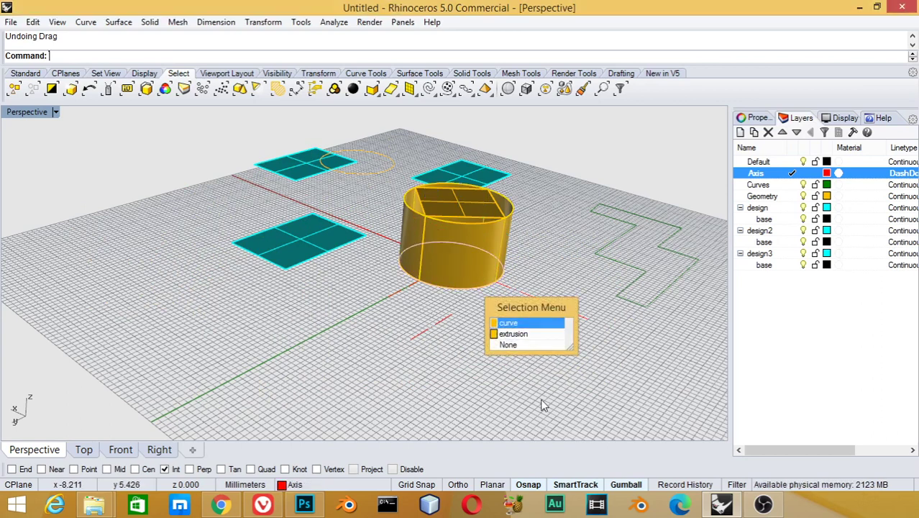
left_click(507, 252)
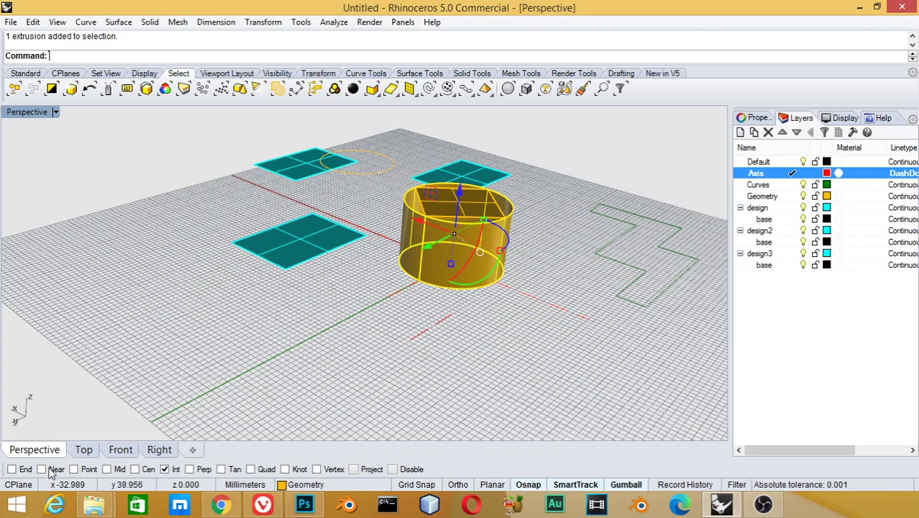
left_click(136, 469)
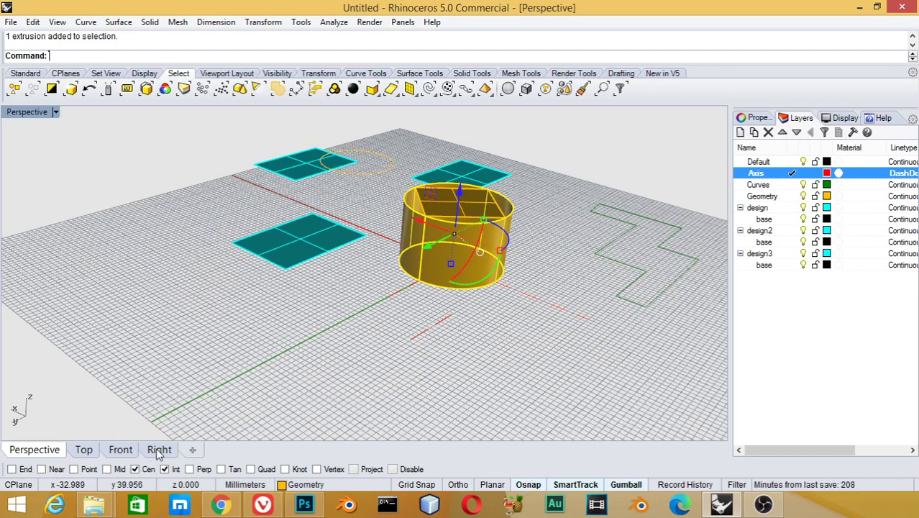
scroll(437, 288, "up", 2)
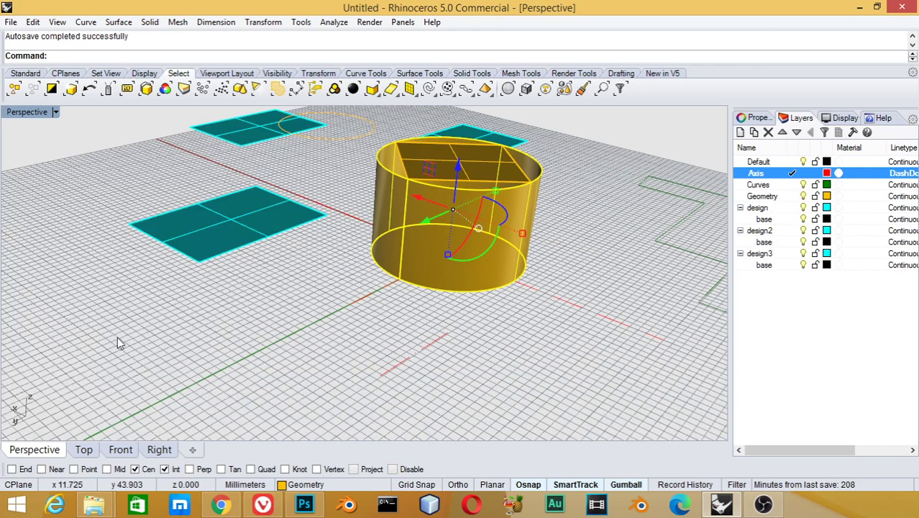
- Browse the toolbar tool groups through to the Transform tools
left_click(27, 73)
left_click(66, 74)
left_click(106, 73)
left_click(144, 73)
left_click(178, 73)
left_click(216, 73)
left_click(277, 73)
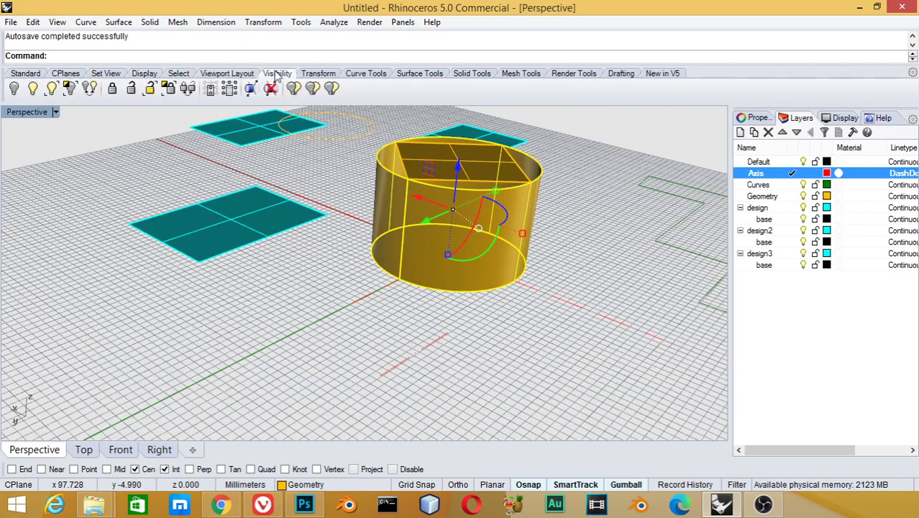
left_click(318, 73)
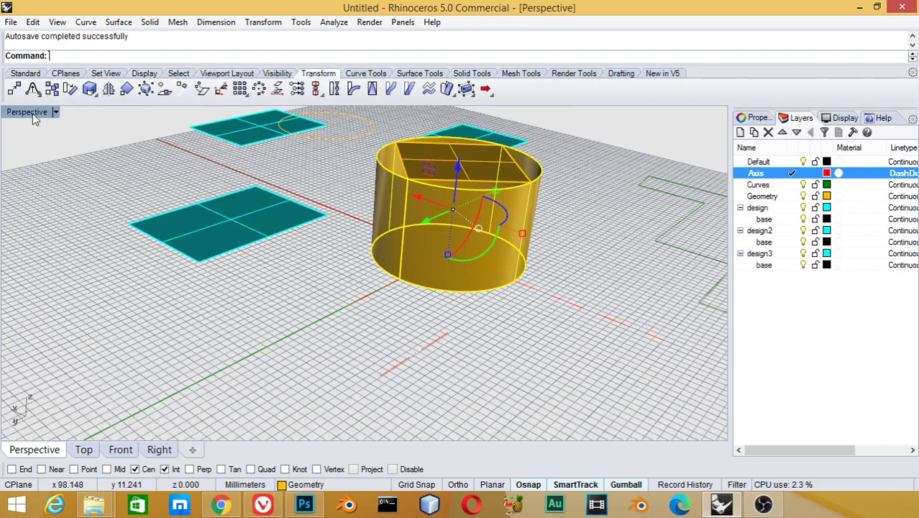
- Toggle four viewports and back to a single Perspective view, then show Surface Tools
double_click(33, 113)
double_click(392, 112)
left_click(369, 74)
left_click(406, 75)
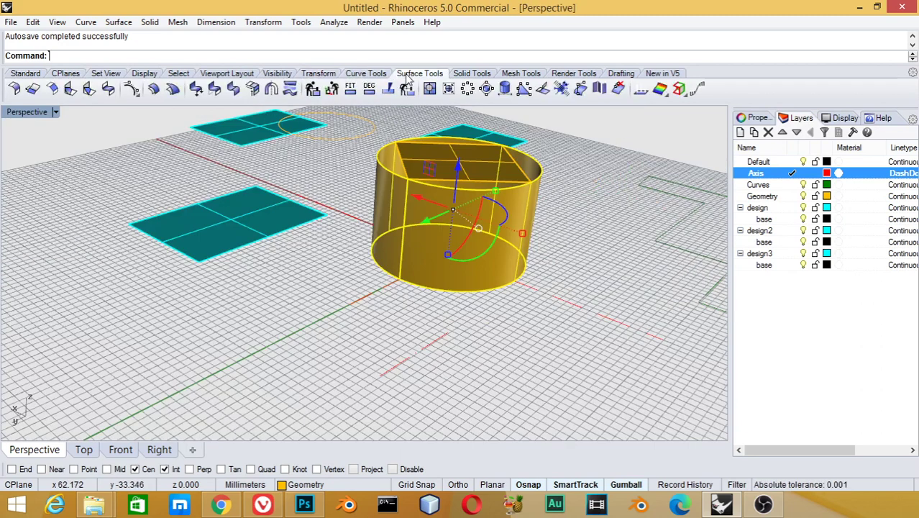
type("Move")
key("Return")
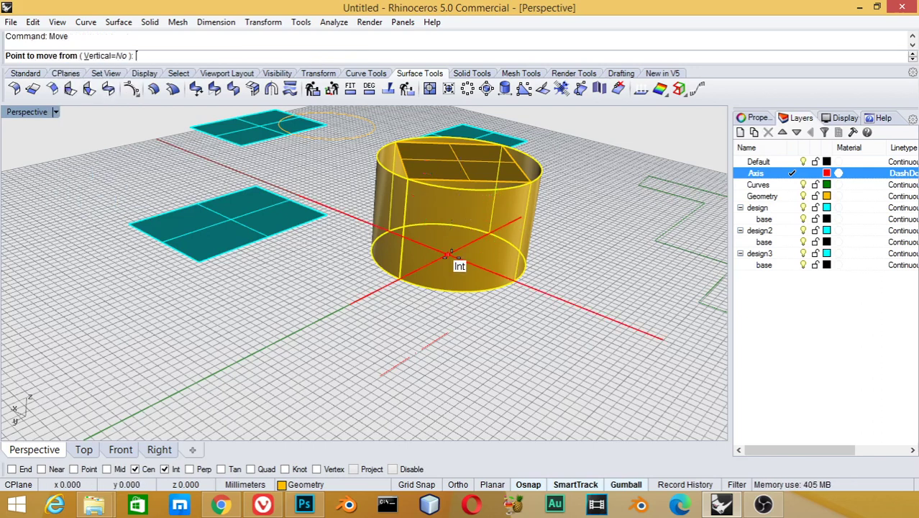
left_click(464, 280)
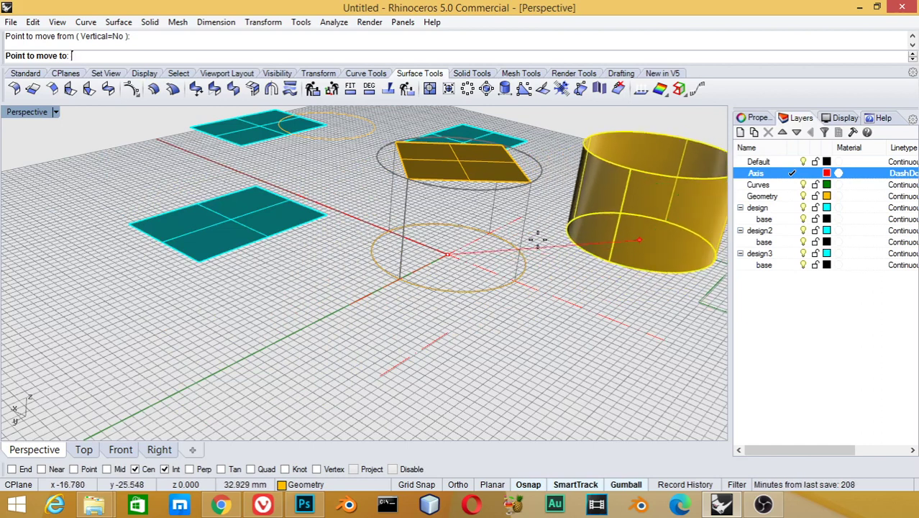
left_click(129, 226)
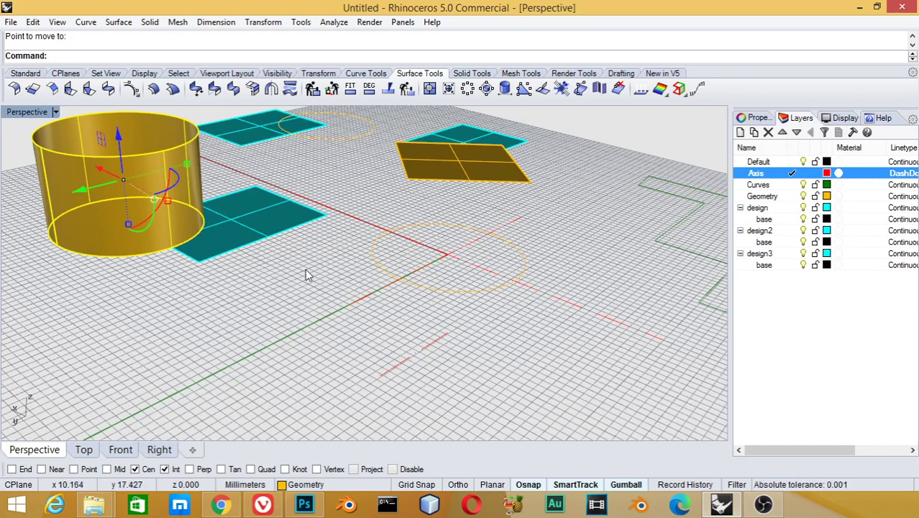
key("ctrl+z")
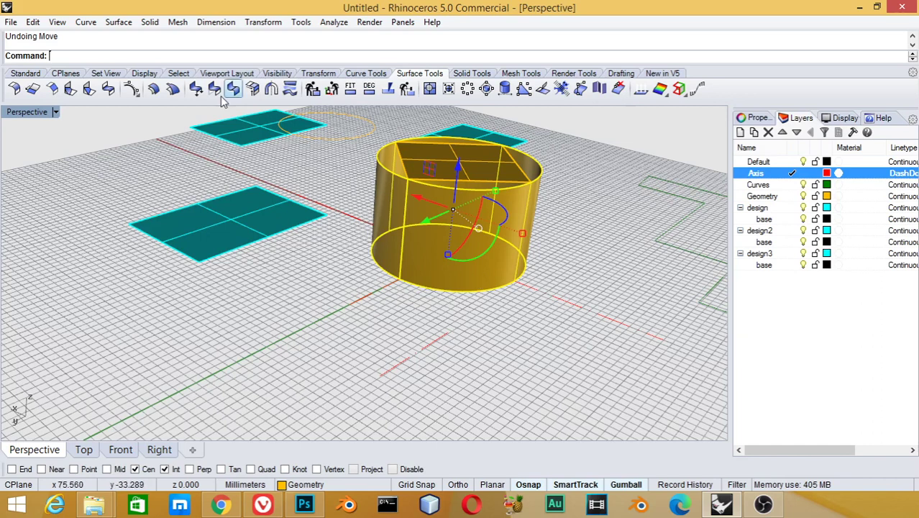
type("Mo")
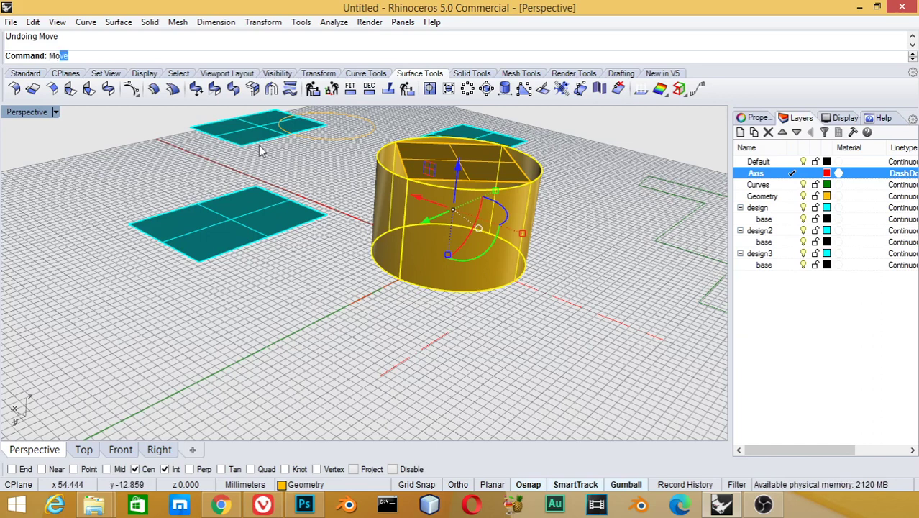
- Move the cylinder 55 mm from its base centre, then undo the move
key("Return")
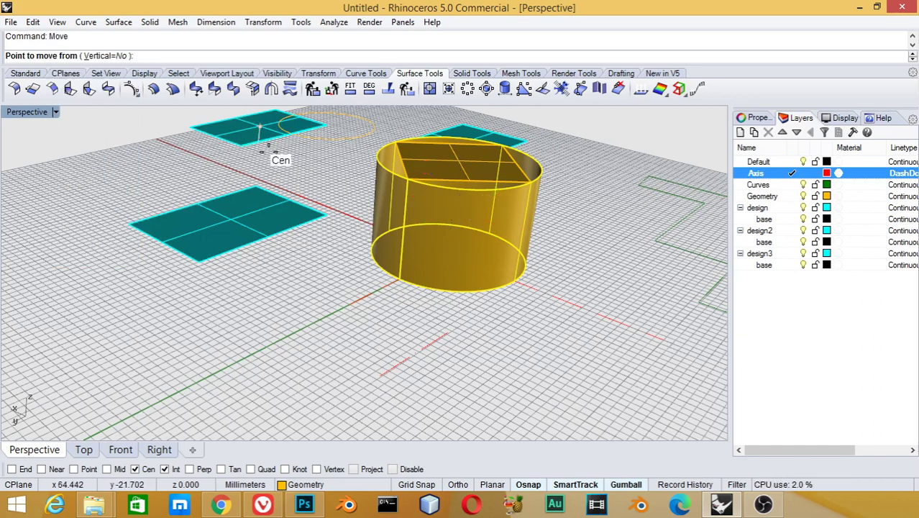
left_click(469, 286)
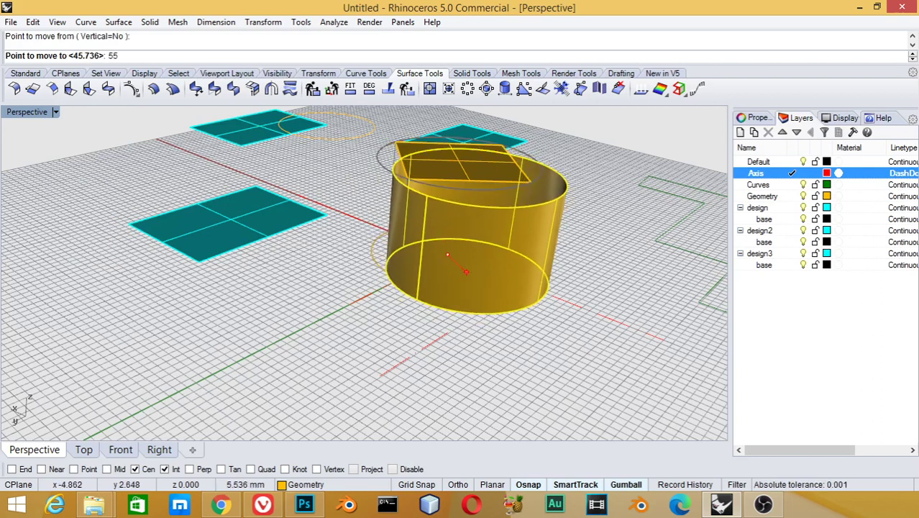
key("Return")
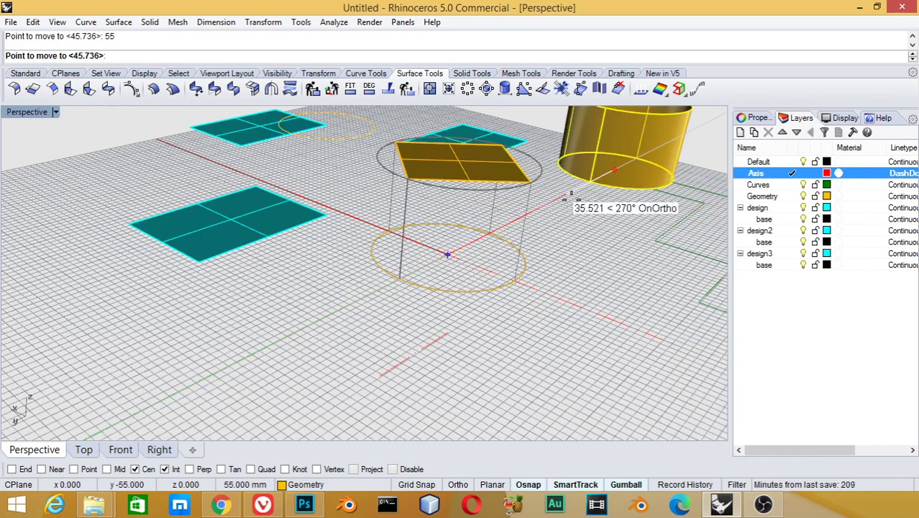
left_click(564, 200)
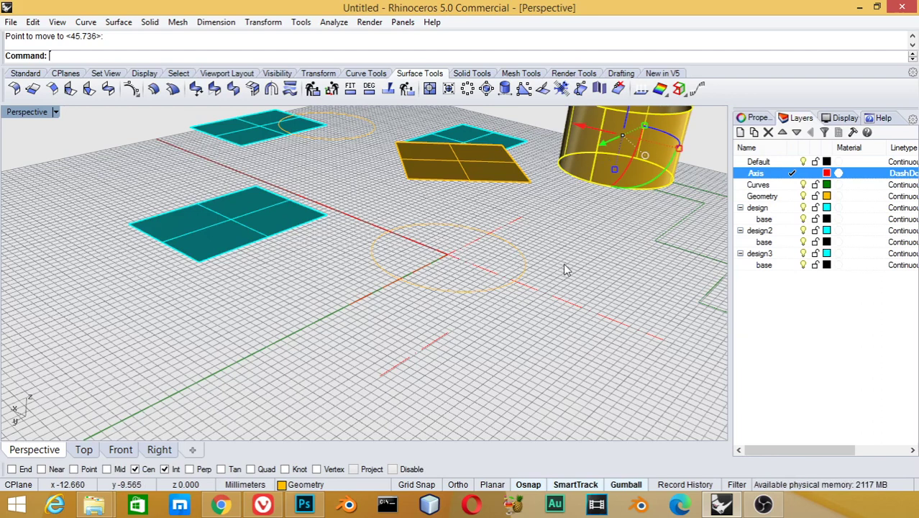
key("ctrl+z")
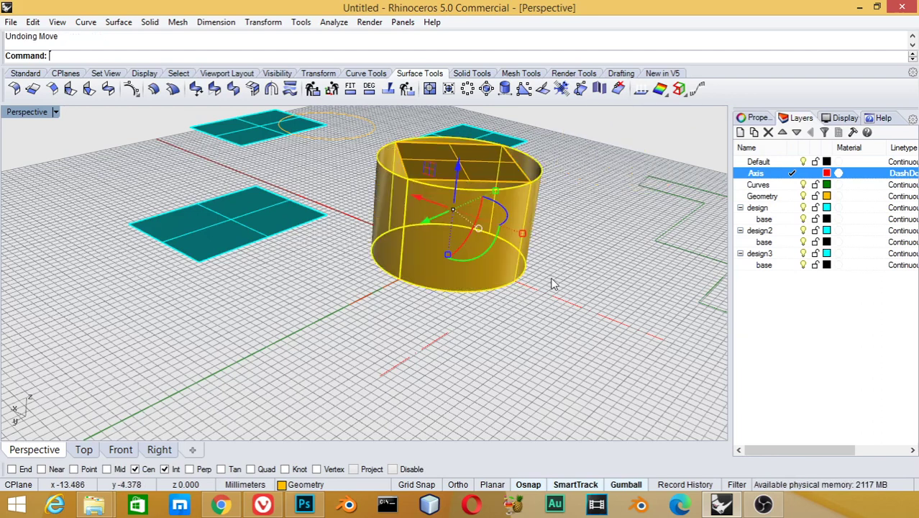
- Move the cylinder from its base centre by relative offset r50,40, then undo it
scroll(550, 277, "down", 3)
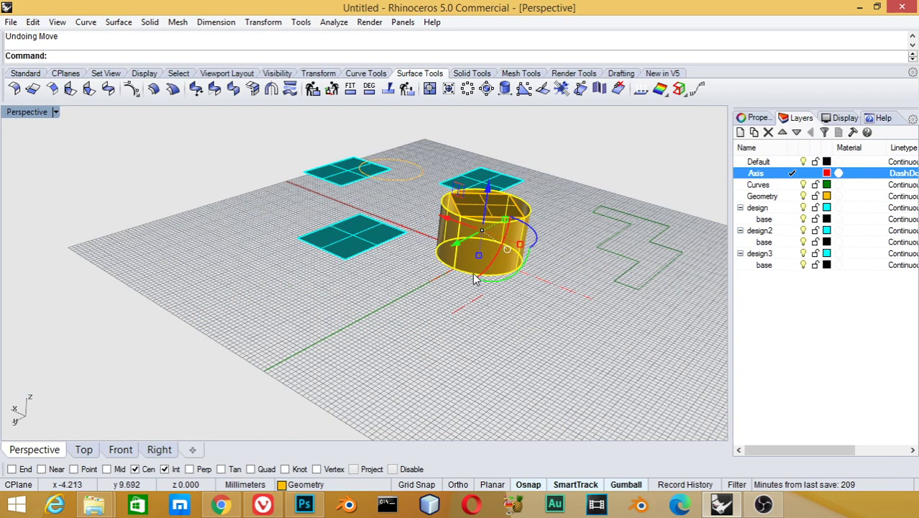
type("Move")
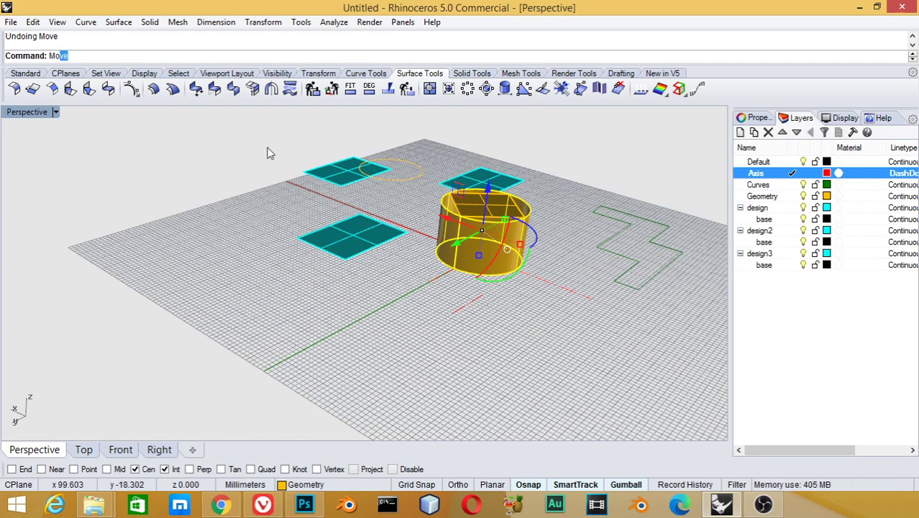
key("Return")
scroll(504, 310, "up", 3)
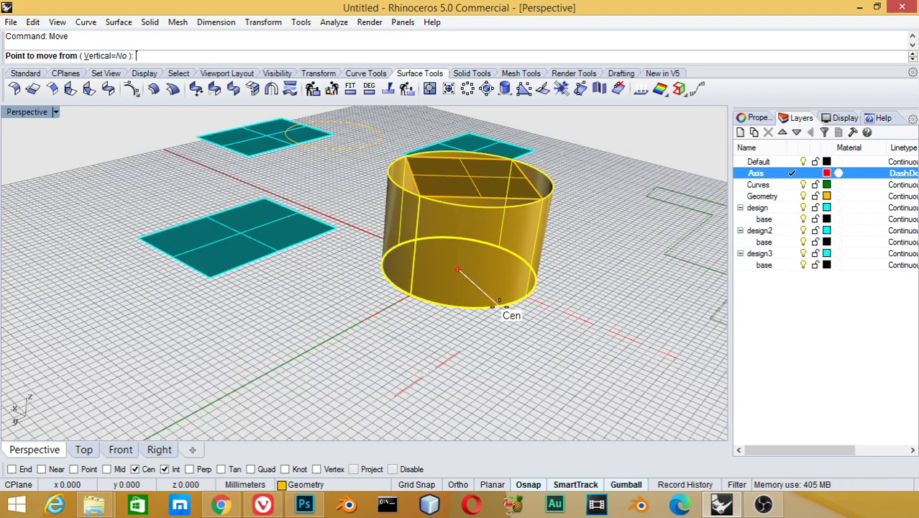
left_click(497, 311)
type("r")
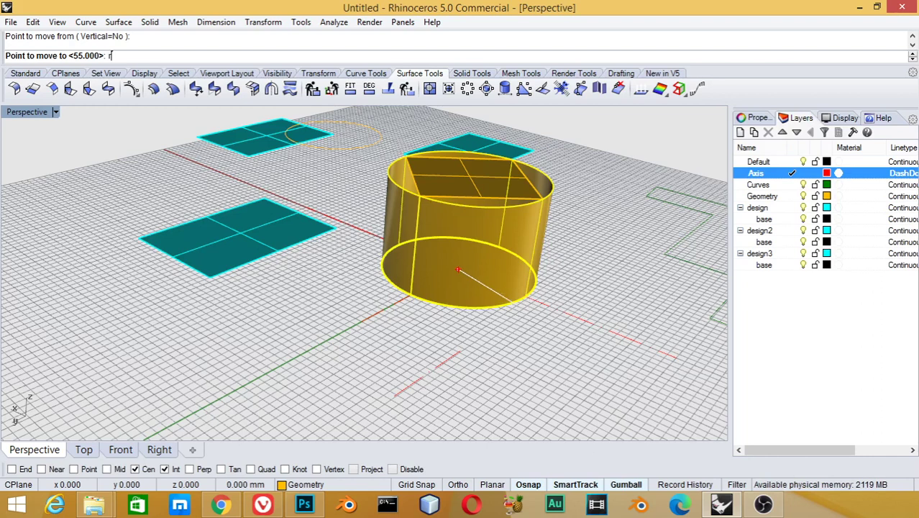
type("50.")
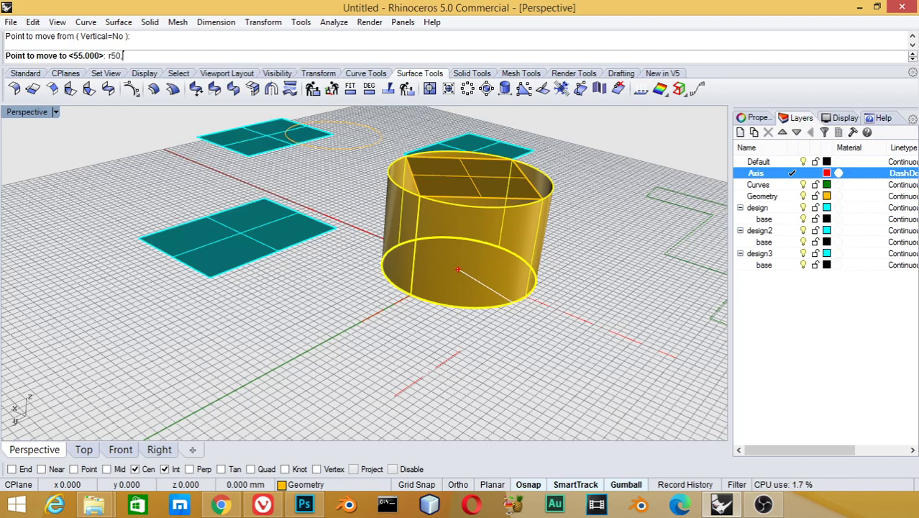
type("40")
key("Return")
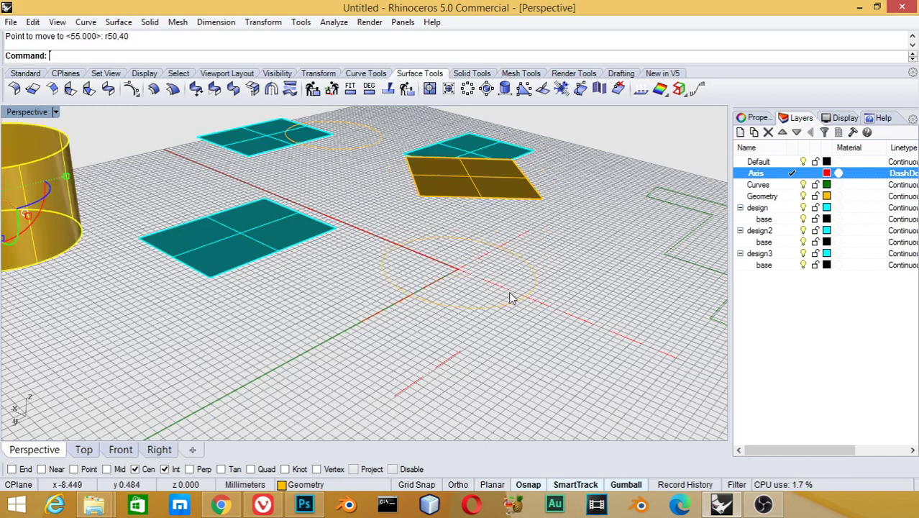
scroll(435, 288, "down", 3)
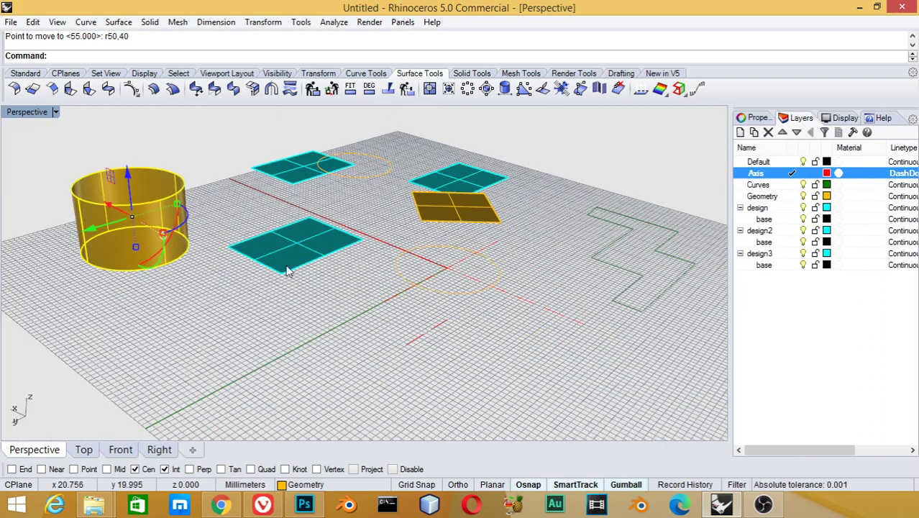
key("ctrl+z")
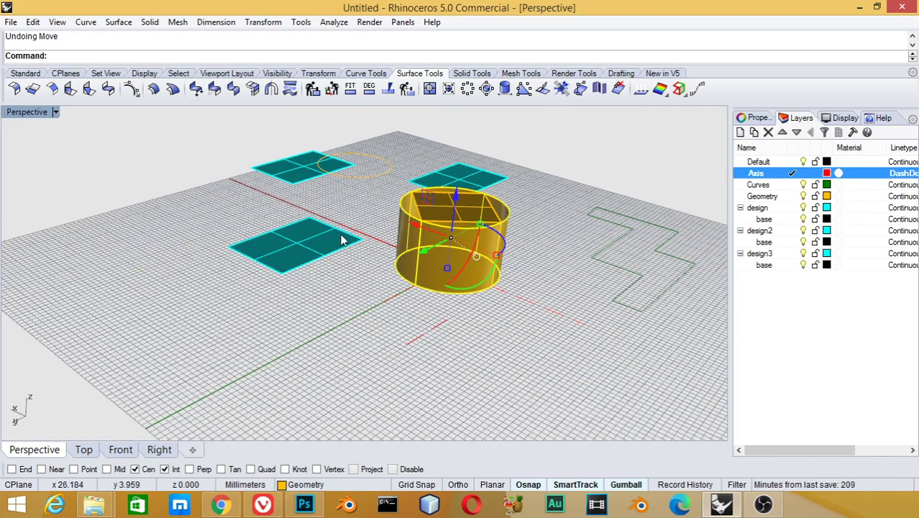
type("Mo")
- Move the cylinder from its base centre by the relative offset r-10,-15
key("Return")
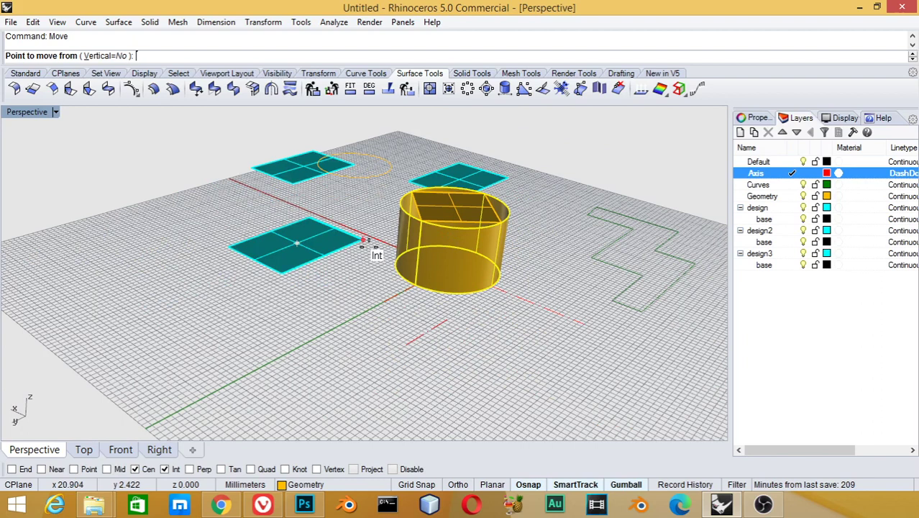
left_click(447, 271)
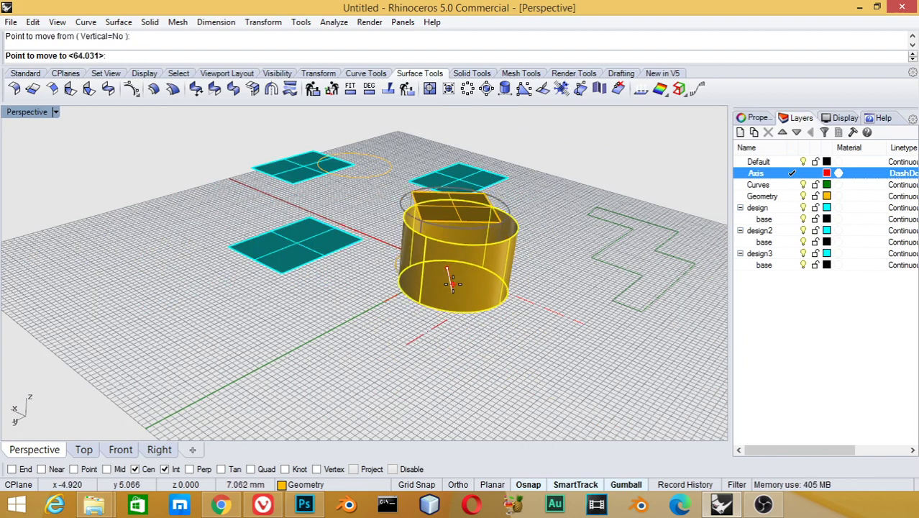
type("r-10,-")
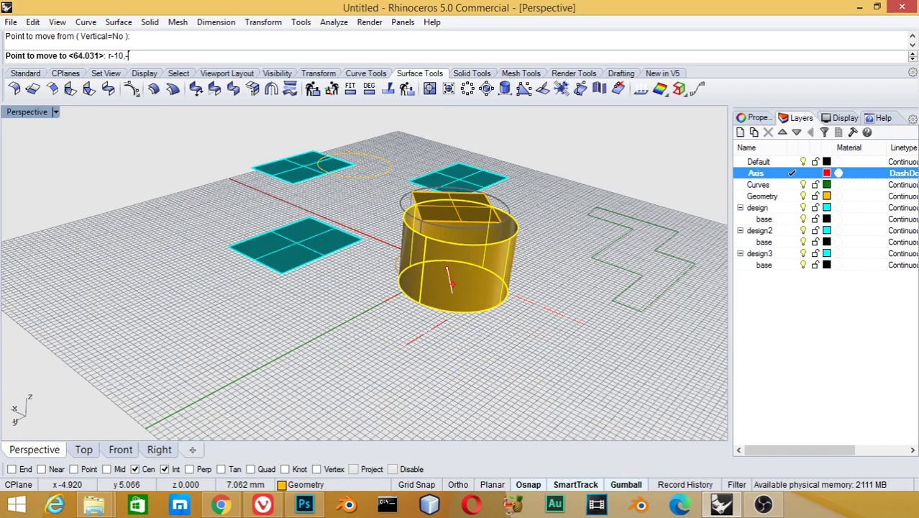
type("15")
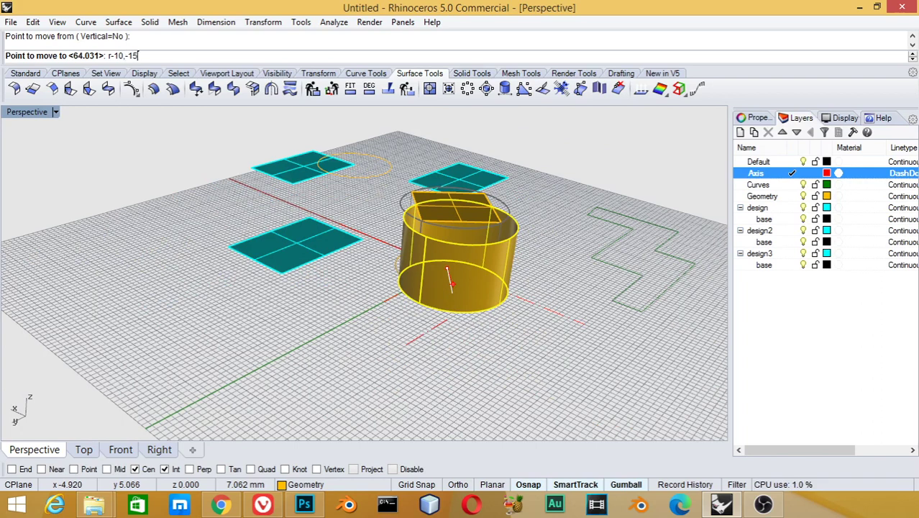
key("Return")
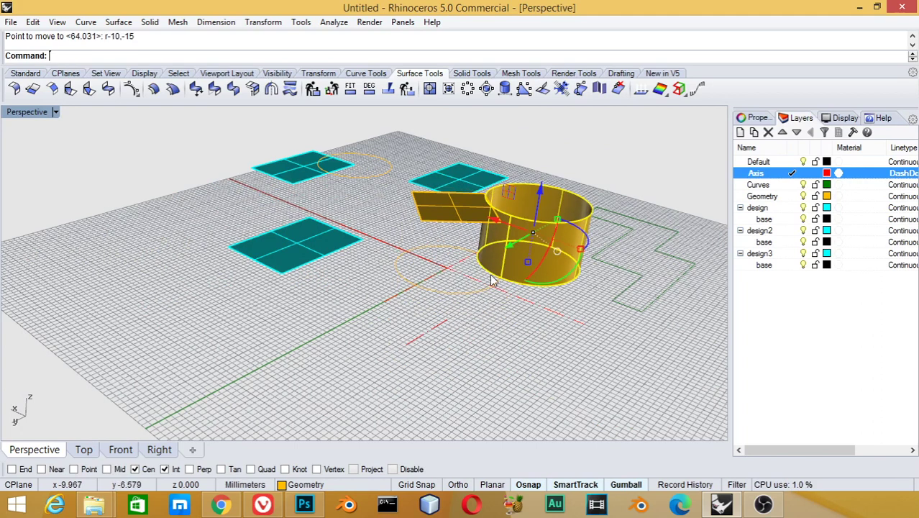
scroll(446, 271, "up", 2)
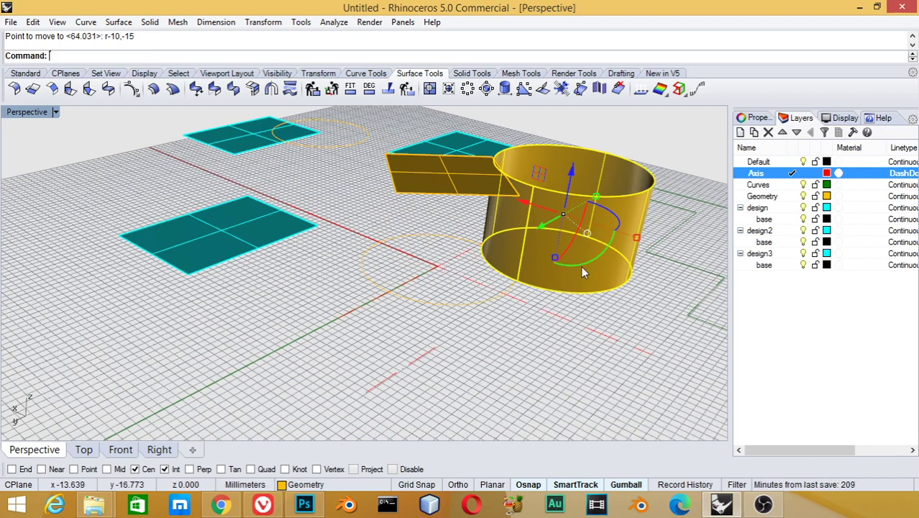
- Orbit and zoom the Perspective view to inspect the moved cylinder from several angles
right_click_drag(640, 320, 498, 305)
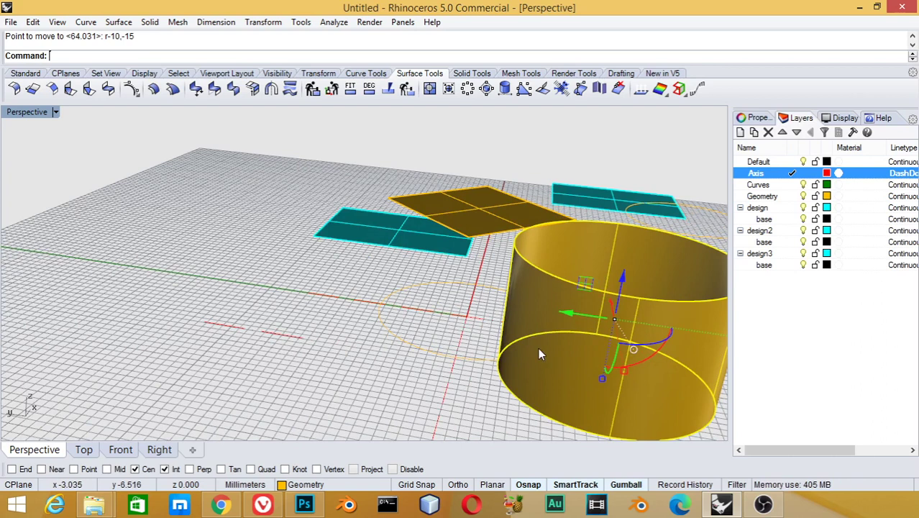
scroll(543, 352, "down", 2)
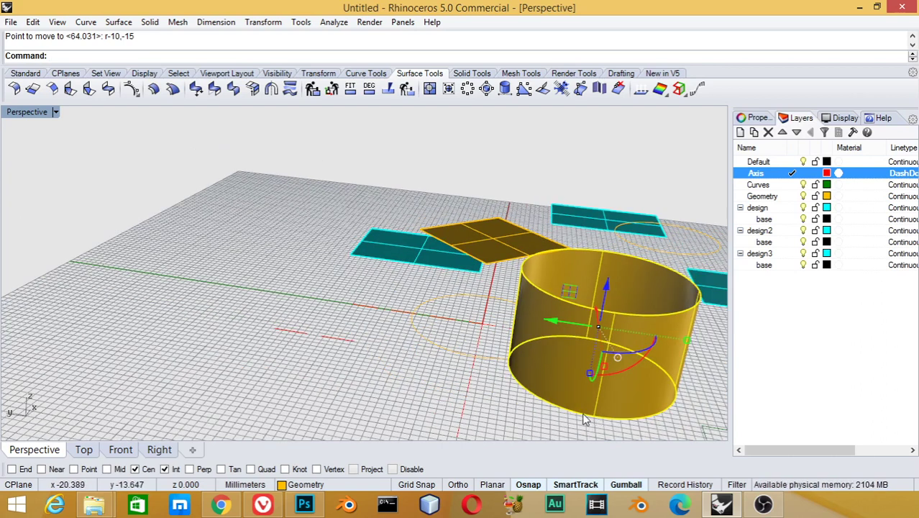
right_click_drag(441, 353, 594, 329)
scroll(504, 291, "up", 3)
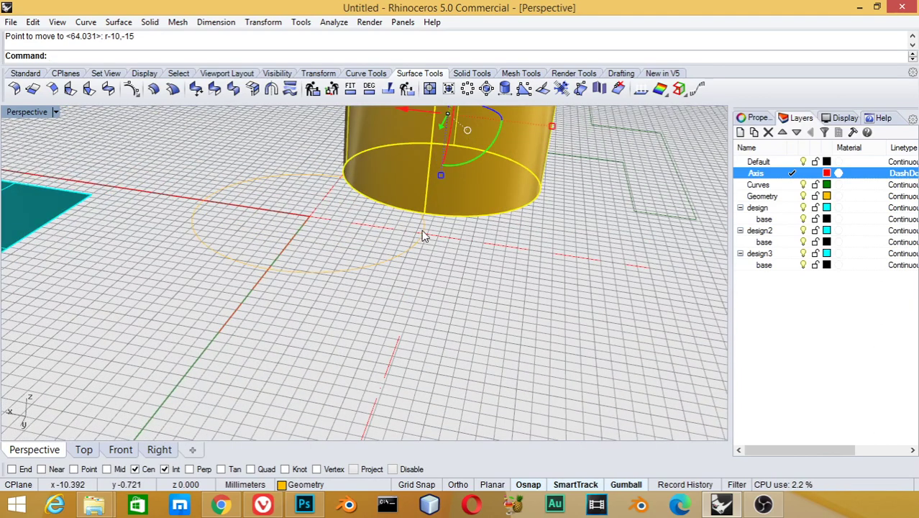
scroll(386, 236, "down", 2)
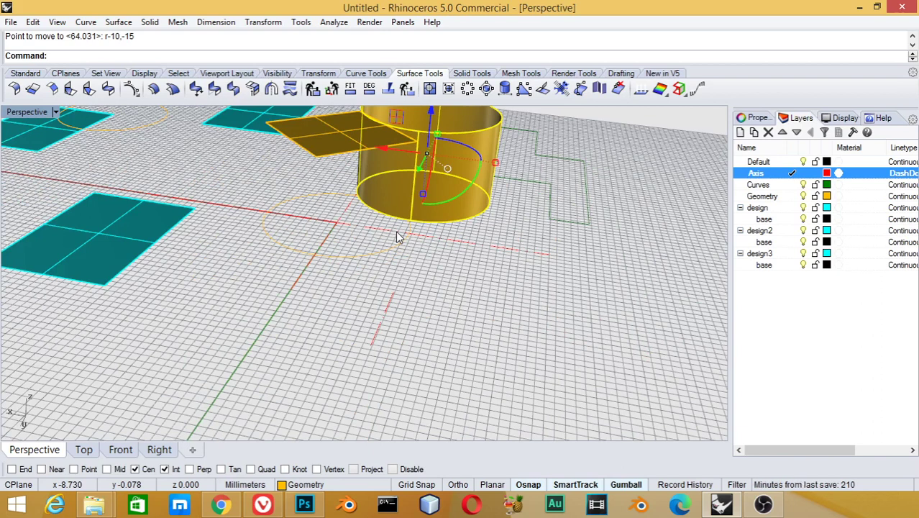
left_click(300, 23)
left_click(332, 303)
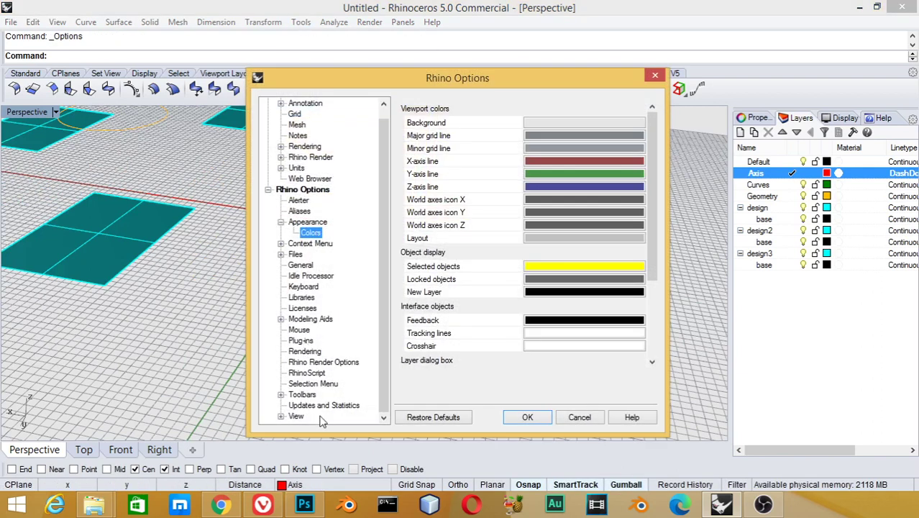
left_click(311, 320)
double_click(310, 320)
left_click(311, 329)
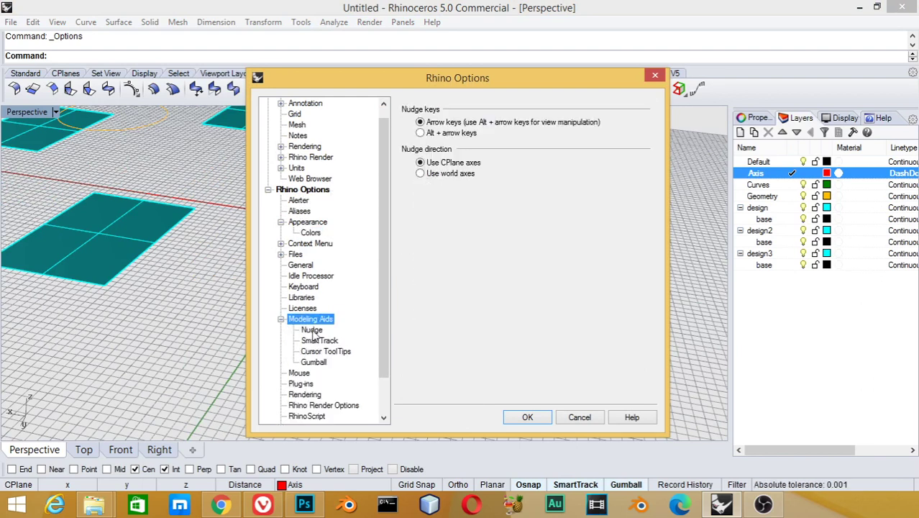
left_click(527, 417)
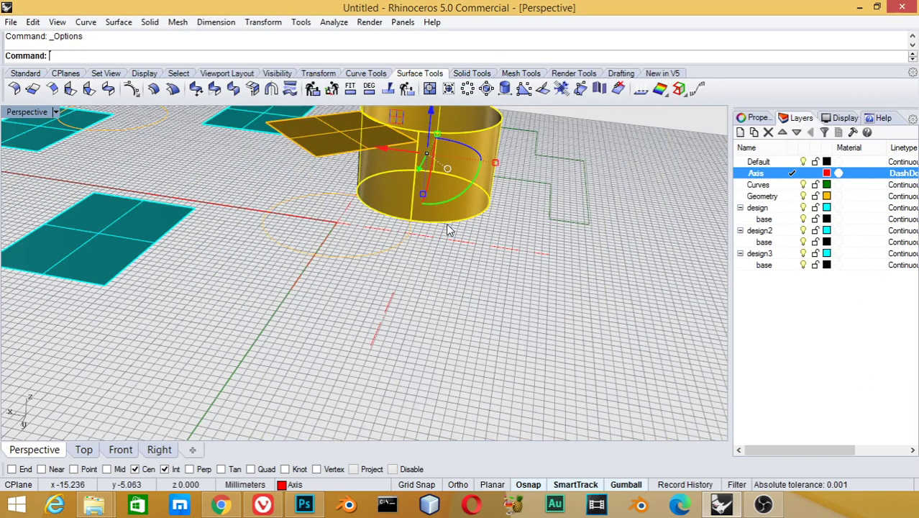
- Nudge the selected cylinder up, left and right in 1 mm steps
key("Up")
key("Up")
key("Up")
key("Up")
mouse_move(446, 224)
right_mouse_down()
mouse_move(515, 238)
mouse_move(159, 232)
right_mouse_up()
key("Up")
key("Up")
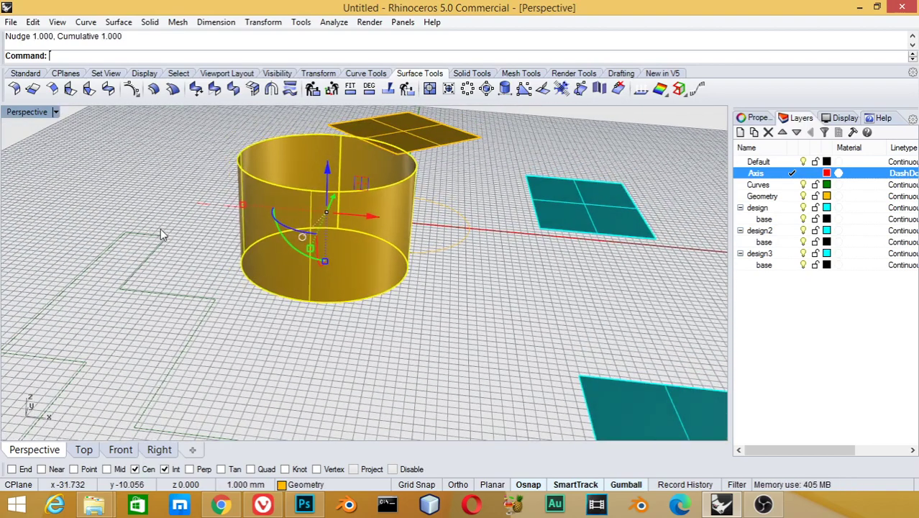
key("Up")
key("Up")
key("Right")
key("Right")
key("Right")
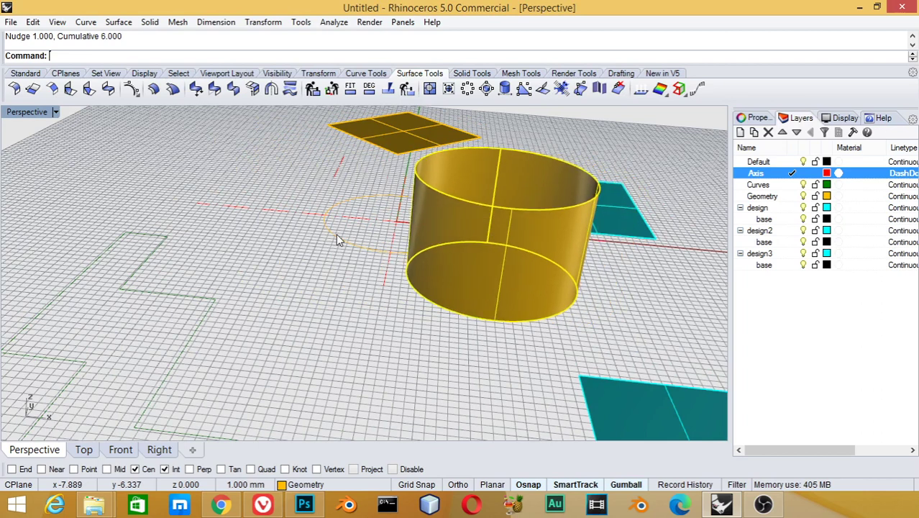
key("Left")
key("Left")
key("Left")
key("Left")
key("Left")
key("Left")
key("Right")
key("Right")
key("Right")
key("Right")
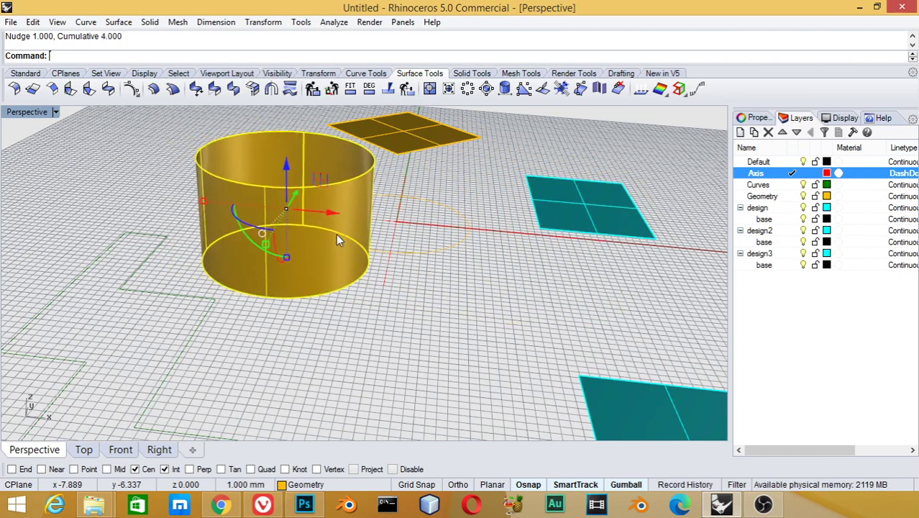
key("Right")
key("Right")
key("Right")
key("Right")
key("Right")
key("Right")
key("Right")
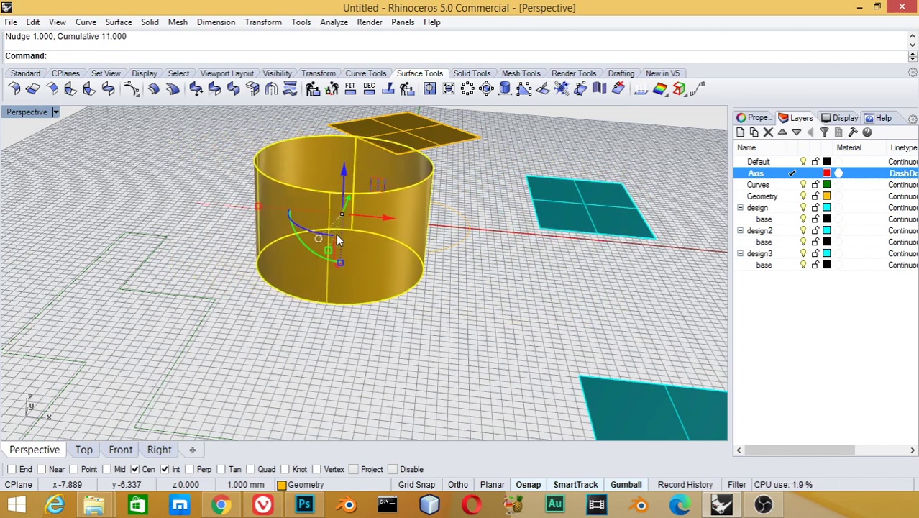
- Nudge the cylinder right in 10 mm steps and then in fine 0.1 mm steps
key("shift+Right")
key("shift+Right")
key("shift+Right")
key("shift+Right")
key("shift+Right")
key("shift+Right")
scroll(406, 256, "down", 2)
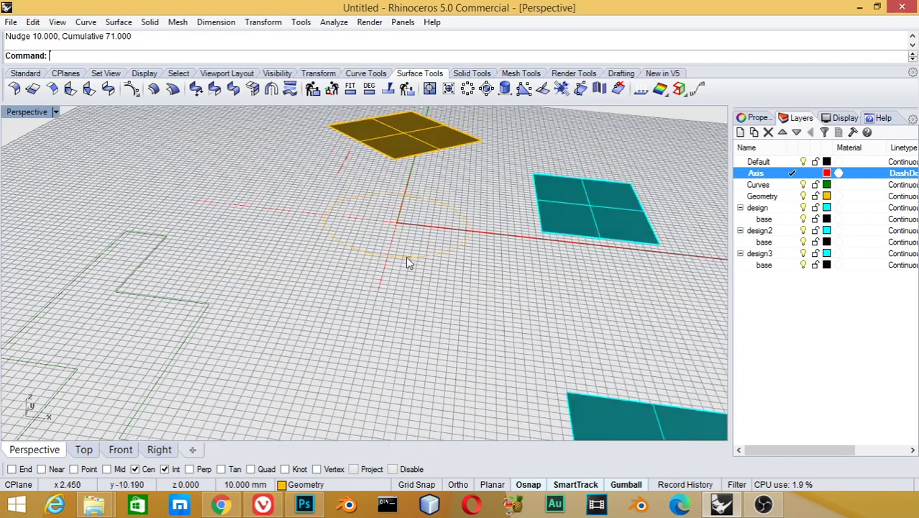
scroll(406, 252, "down", 3)
scroll(450, 241, "up", 5)
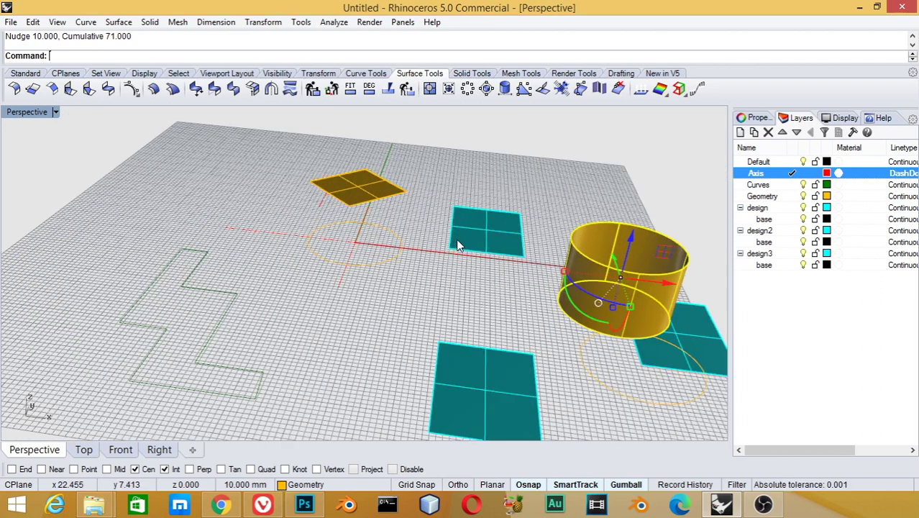
key("alt+Up")
key("alt+Up")
key("alt+Up")
key("alt+Up")
key("alt+Up")
key("alt+Up")
key("alt+Up")
key("alt+Up")
key("alt+Up")
key("alt+Up")
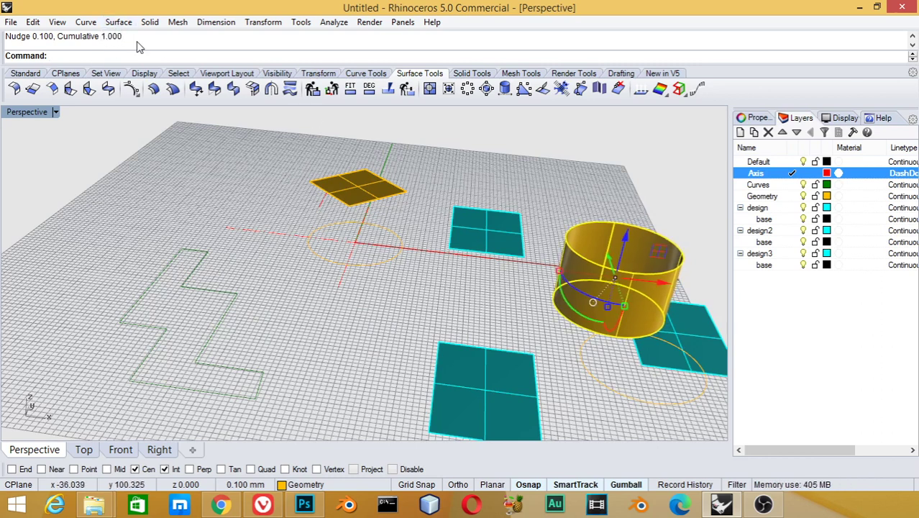